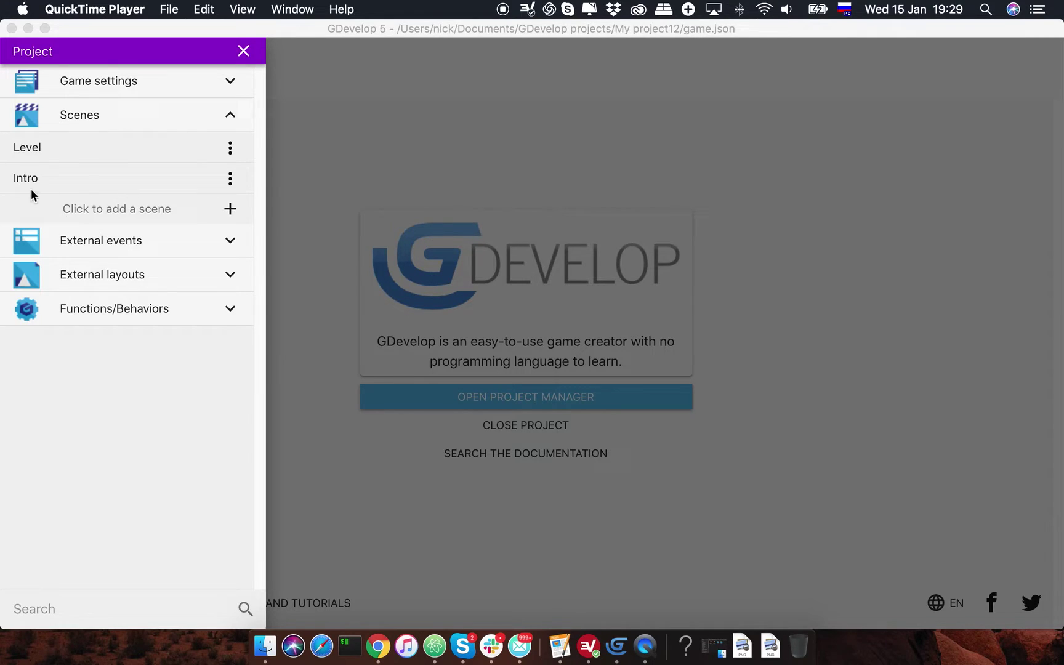
# Step: Nudge the Player cat slightly left and down in the Level scene
pyautogui.click(95, 147)
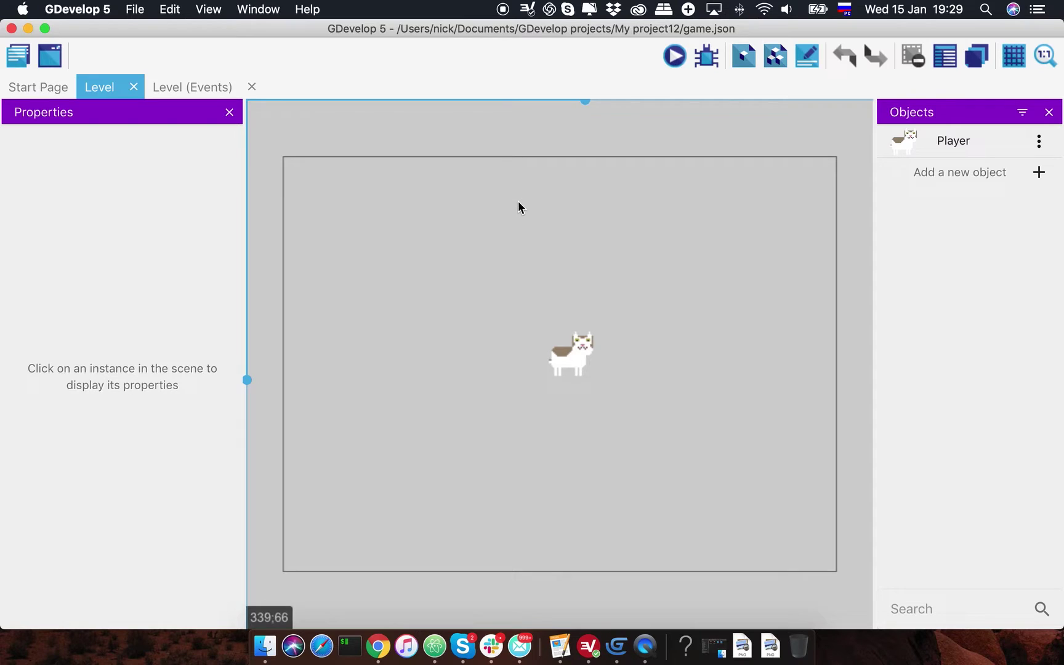
pyautogui.click(576, 360)
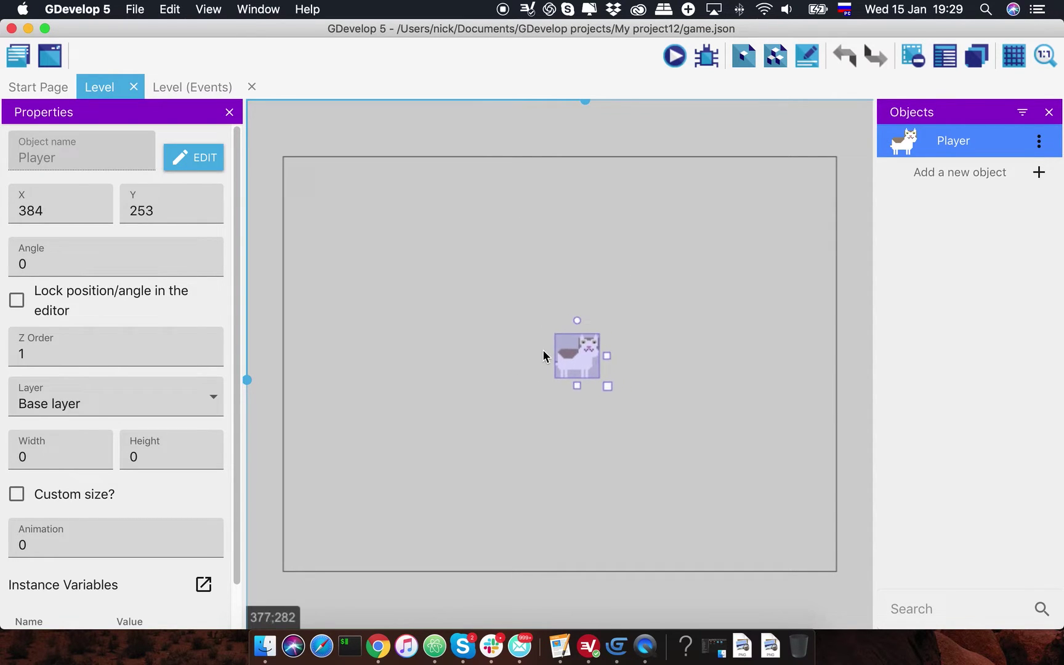
pyautogui.moveTo(544, 356); pyautogui.dragTo(526, 358)
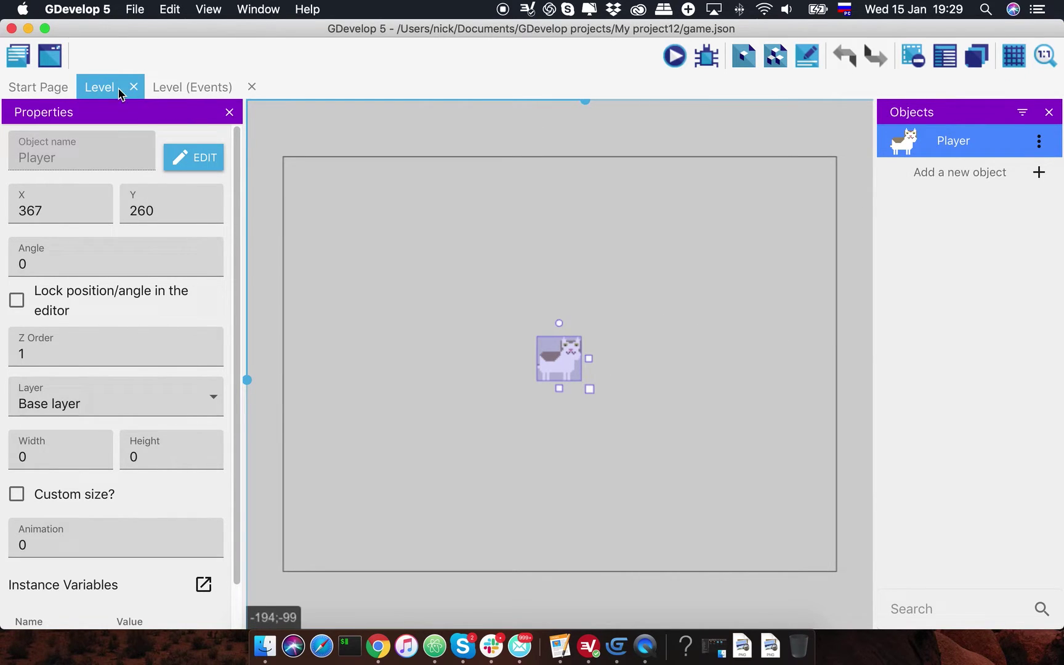
# Step: Open the Intro scene from the Project Manager, showing its purple BG background
pyautogui.click(34, 90)
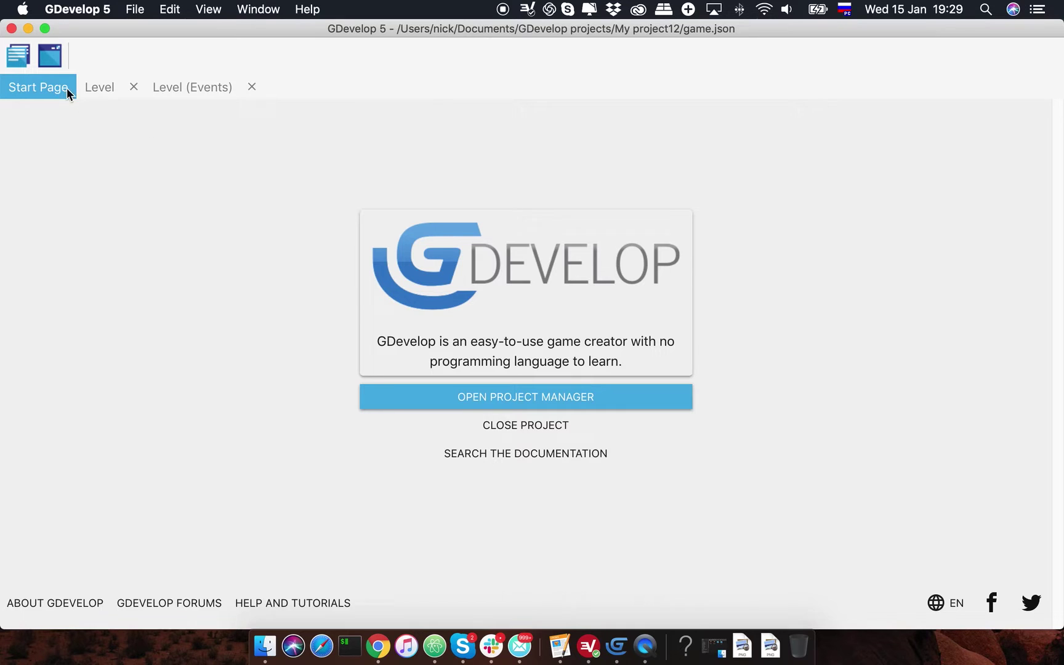
pyautogui.click(19, 57)
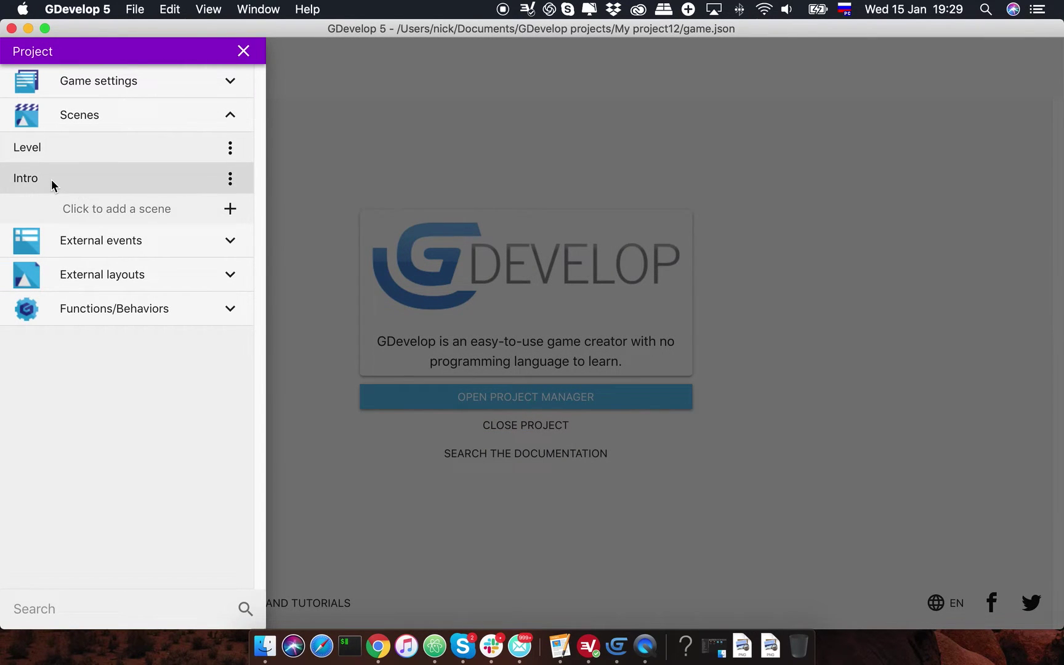
pyautogui.click(52, 183)
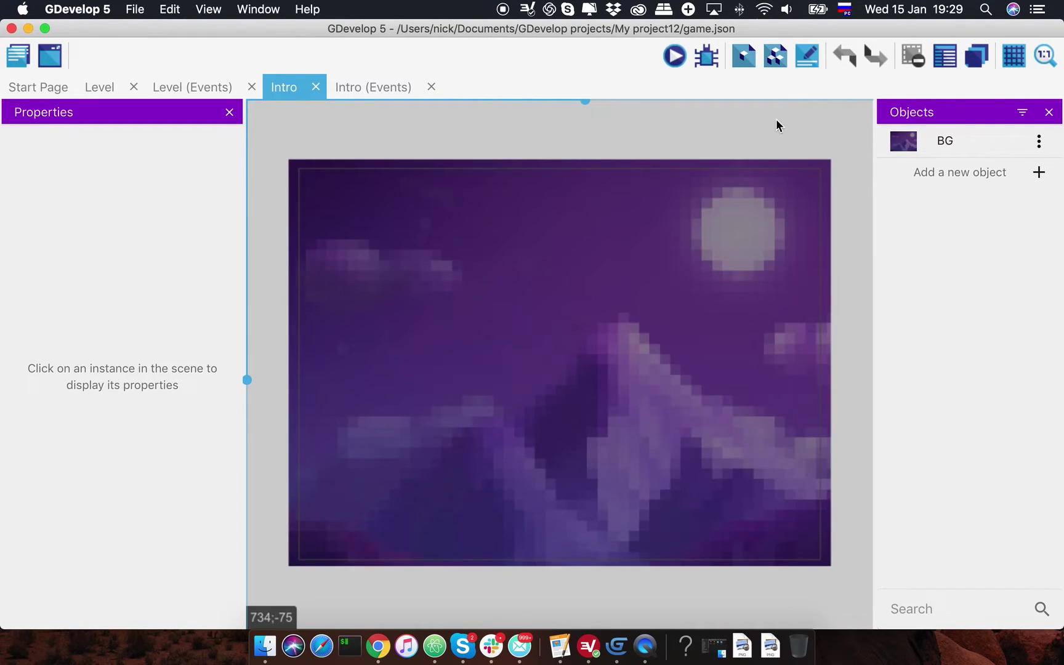
pyautogui.moveTo(642, 275)
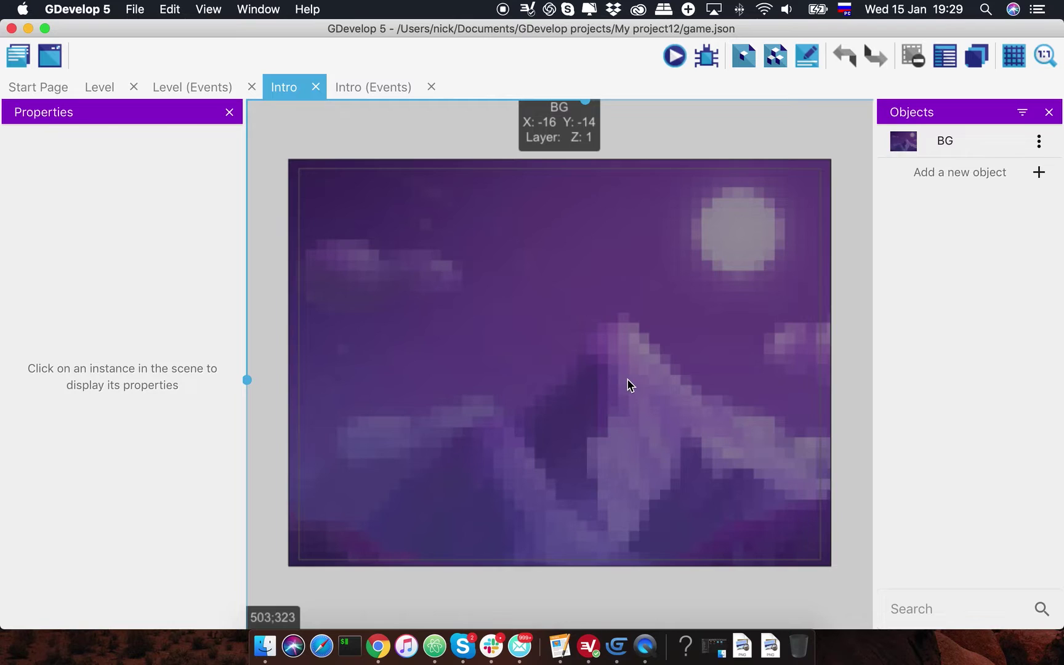
pyautogui.click(630, 385)
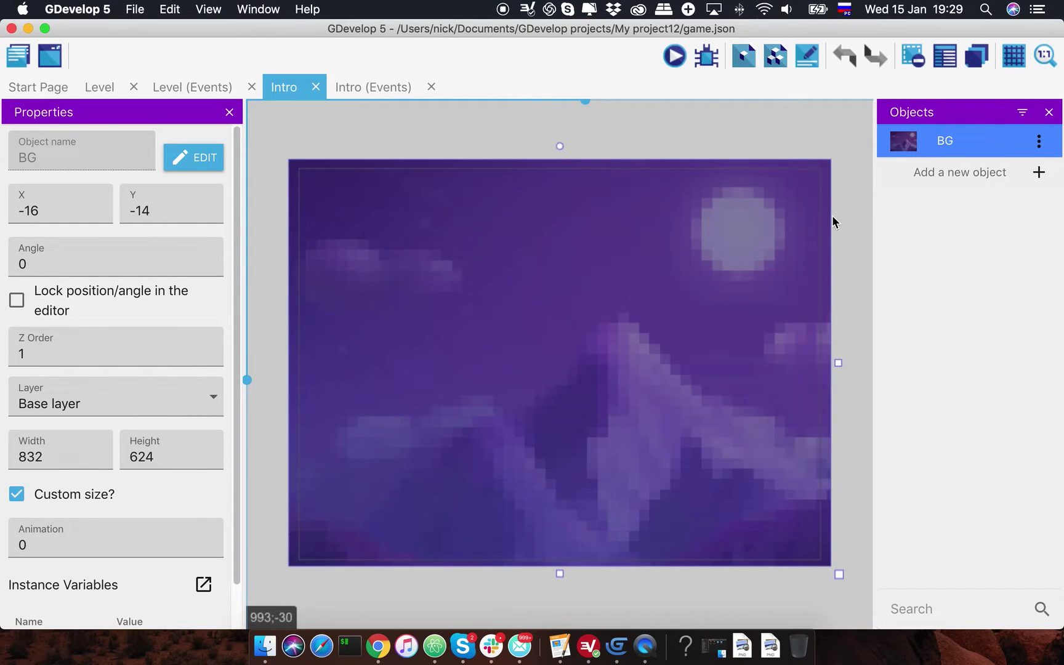
pyautogui.press('Escape')
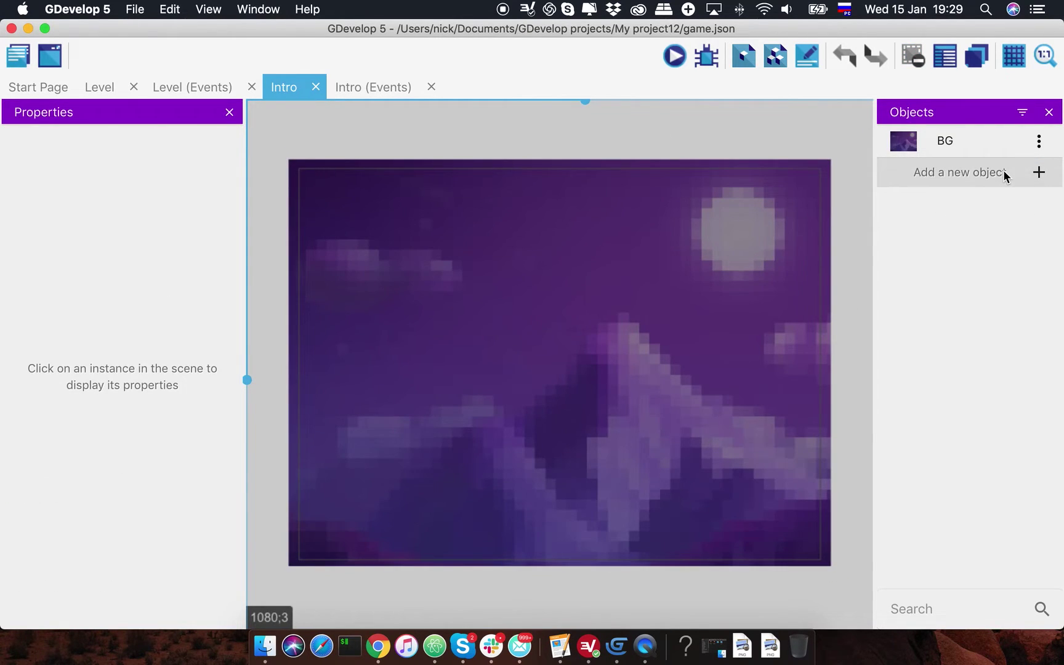
# Step: Create a new Text object named StartGame with size 40
pyautogui.click(1006, 177)
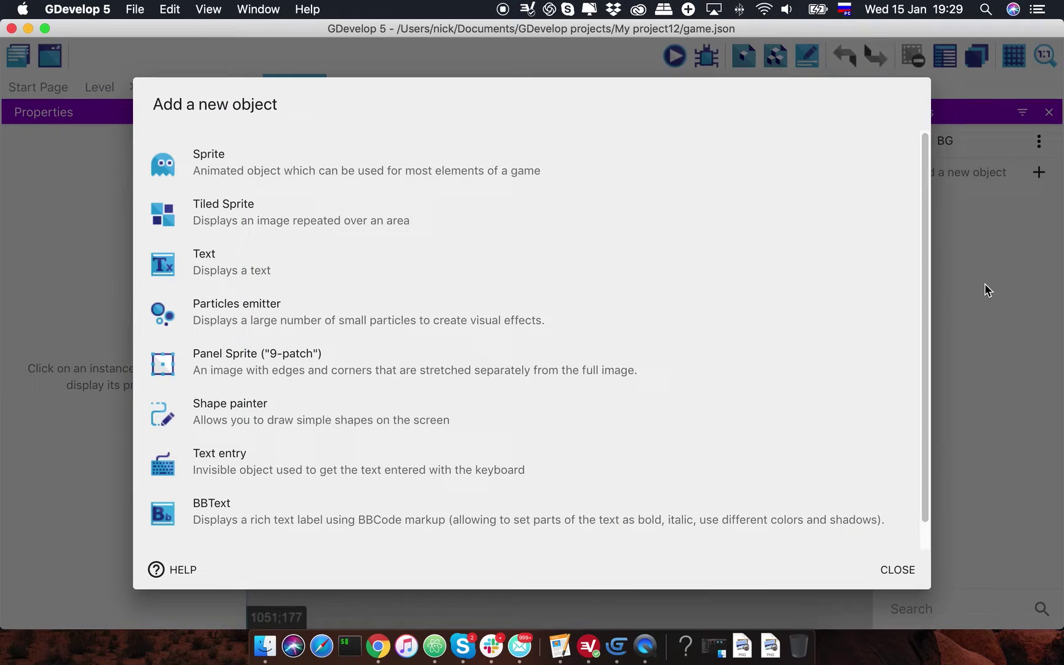
pyautogui.click(211, 275)
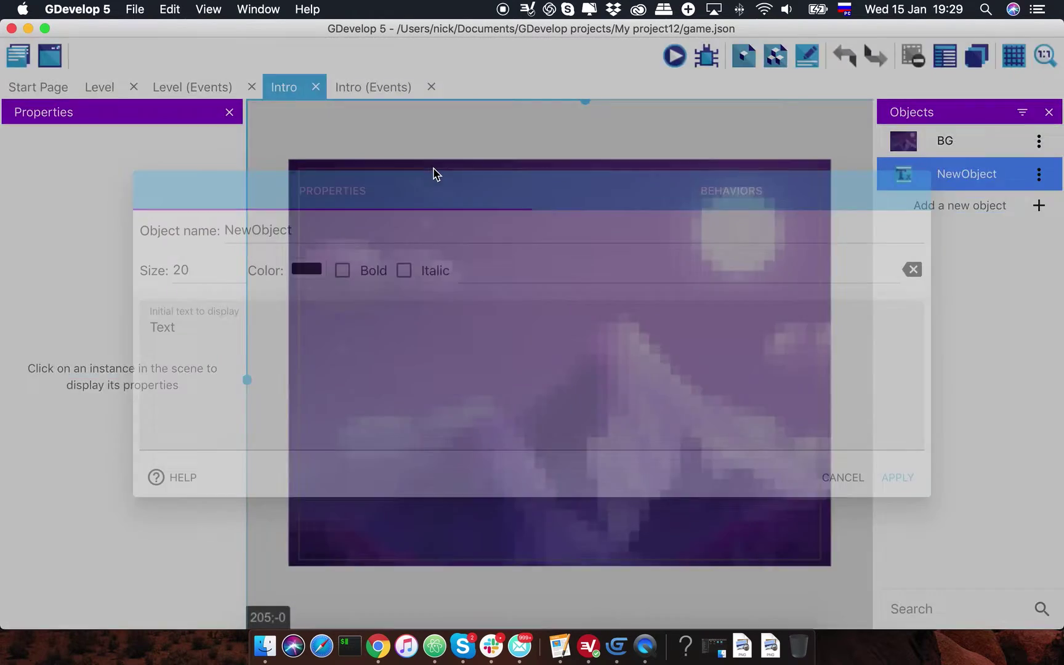
pyautogui.click(330, 242)
pyautogui.press('super+a')
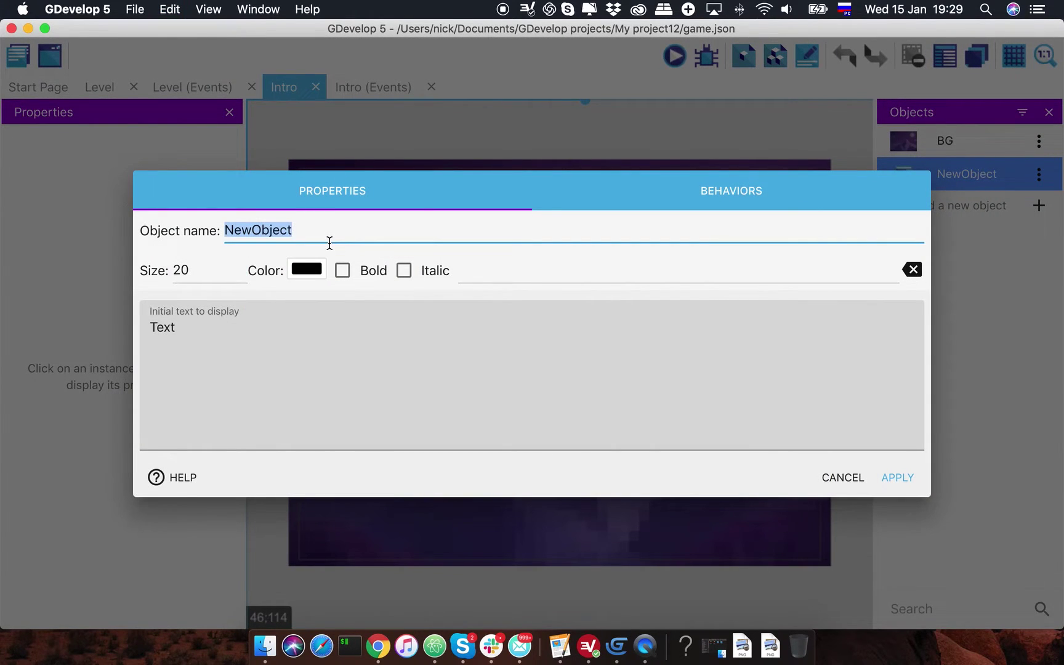
pyautogui.write('bleb')
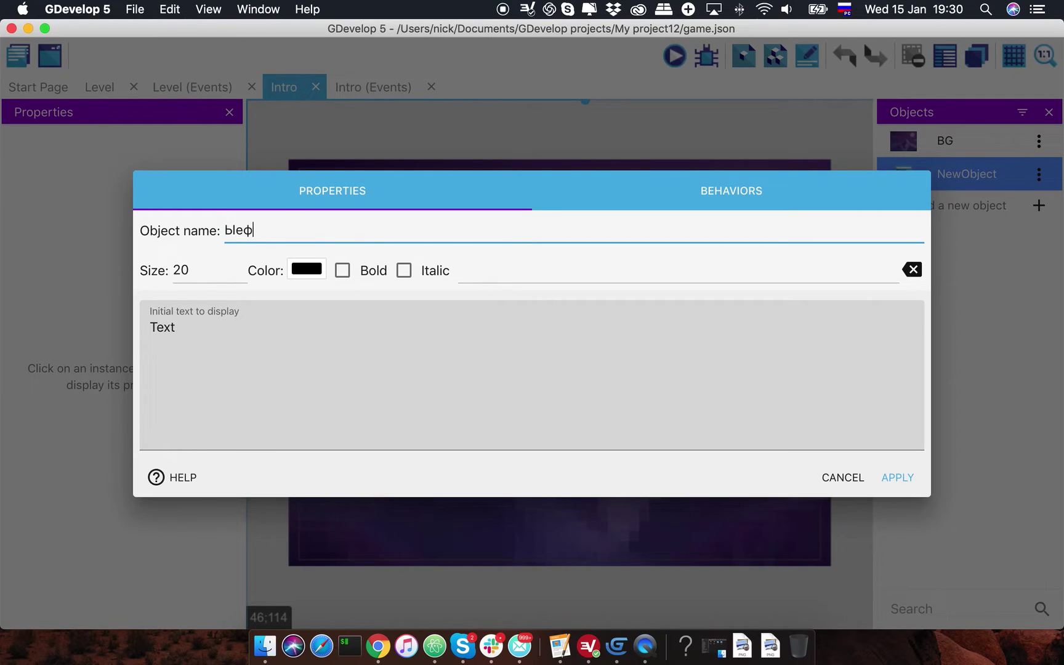
pyautogui.write('na')
pyautogui.press('BackSpace')
pyautogui.press('BackSpace')
pyautogui.press('BackSpace')
pyautogui.press('BackSpace')
pyautogui.press('BackSpace')
pyautogui.hotkey('ctrl', 'space')
pyautogui.write('St')
pyautogui.write('artGame')
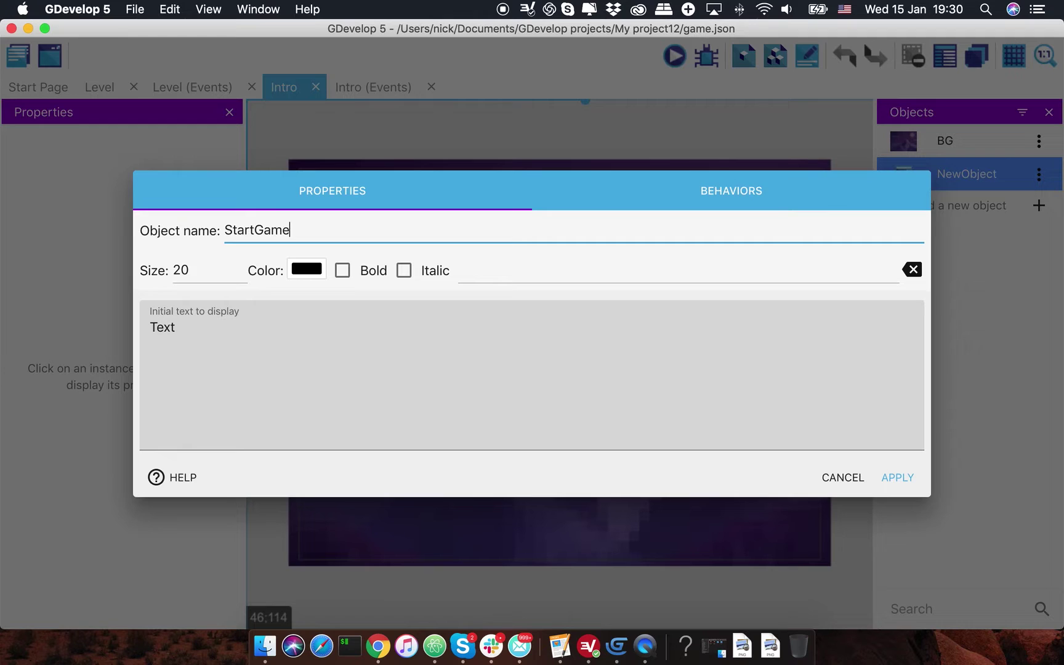
pyautogui.press('Tab')
pyautogui.write('40')
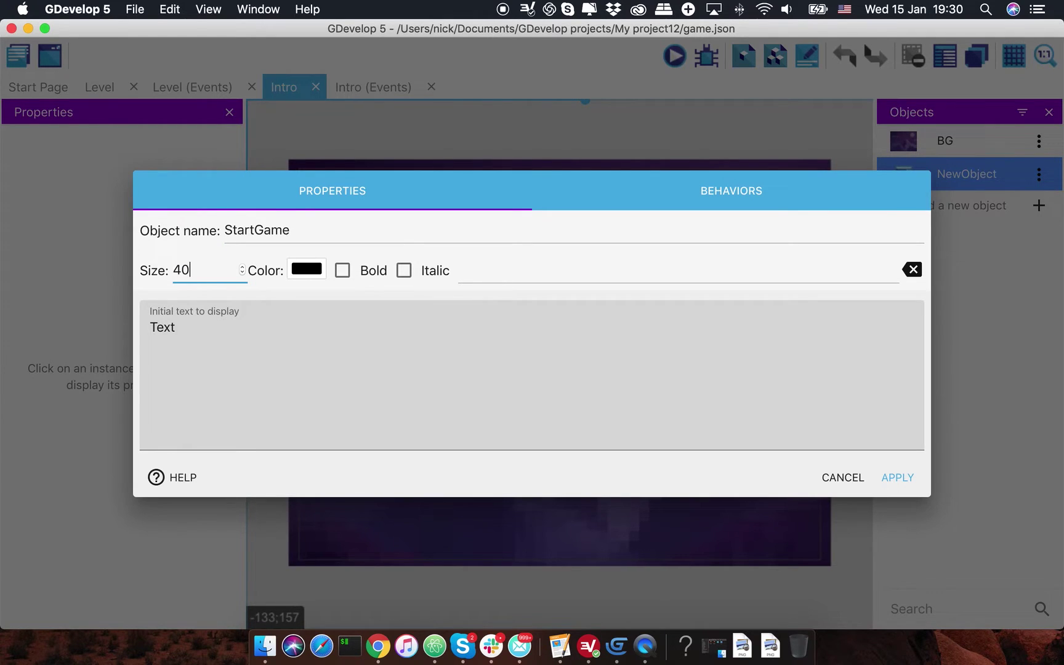
# Step: Set its text to 'Press any key to start' and colour it white
pyautogui.click(237, 333)
pyautogui.press('super+a')
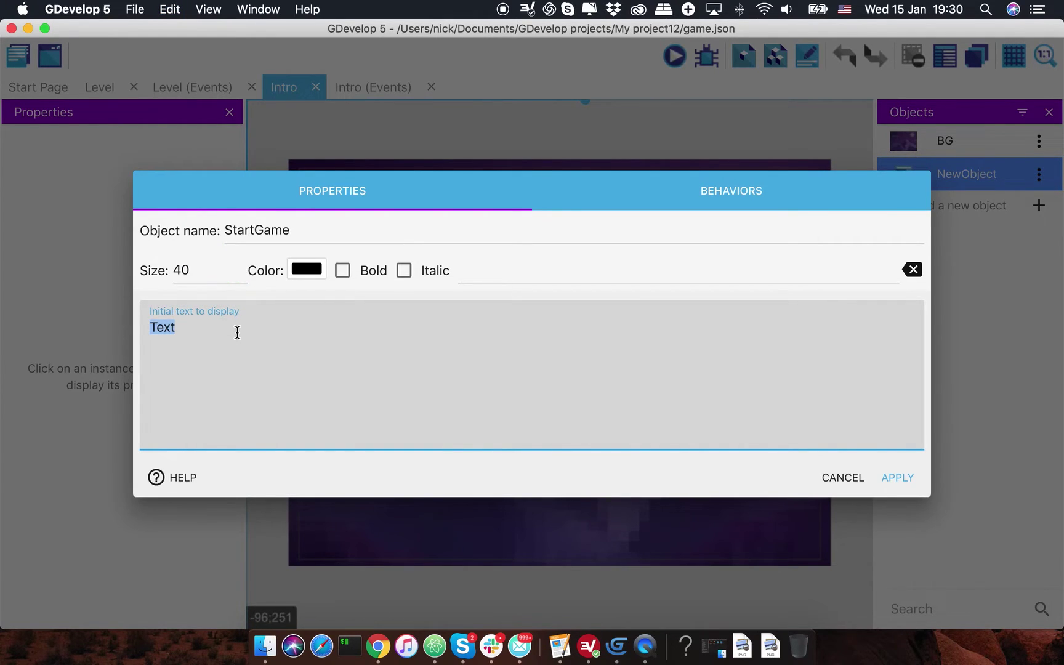
pyautogui.write('Pre')
pyautogui.write('ss any key ')
pyautogui.write('to stag')
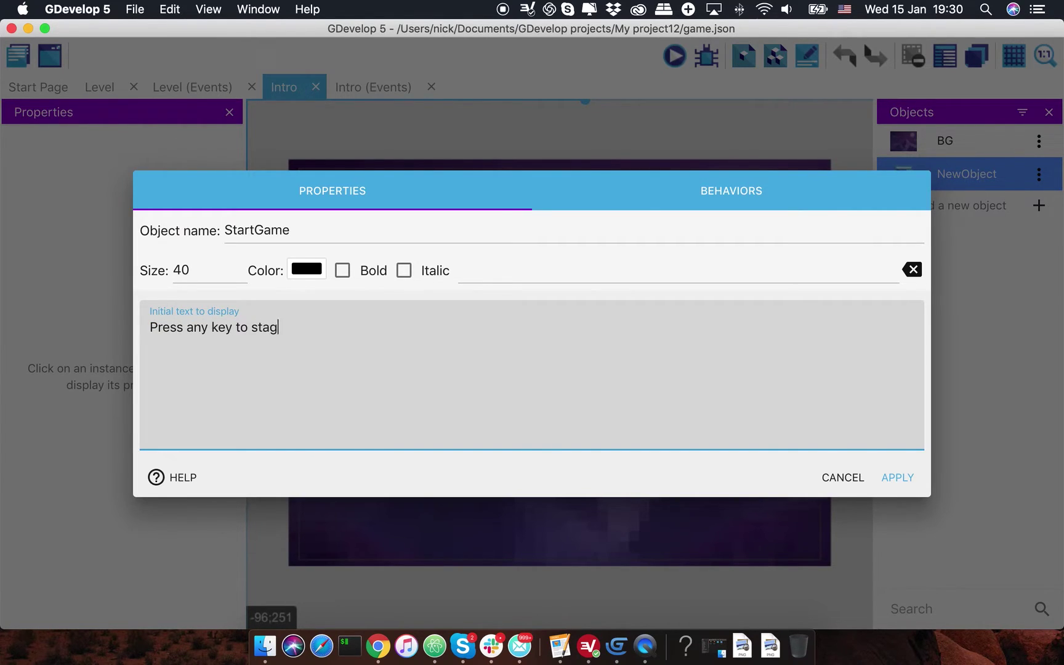
pyautogui.press('BackSpace')
pyautogui.write('rt')
pyautogui.click(313, 271)
pyautogui.moveTo(263, 328); pyautogui.dragTo(127, 269)
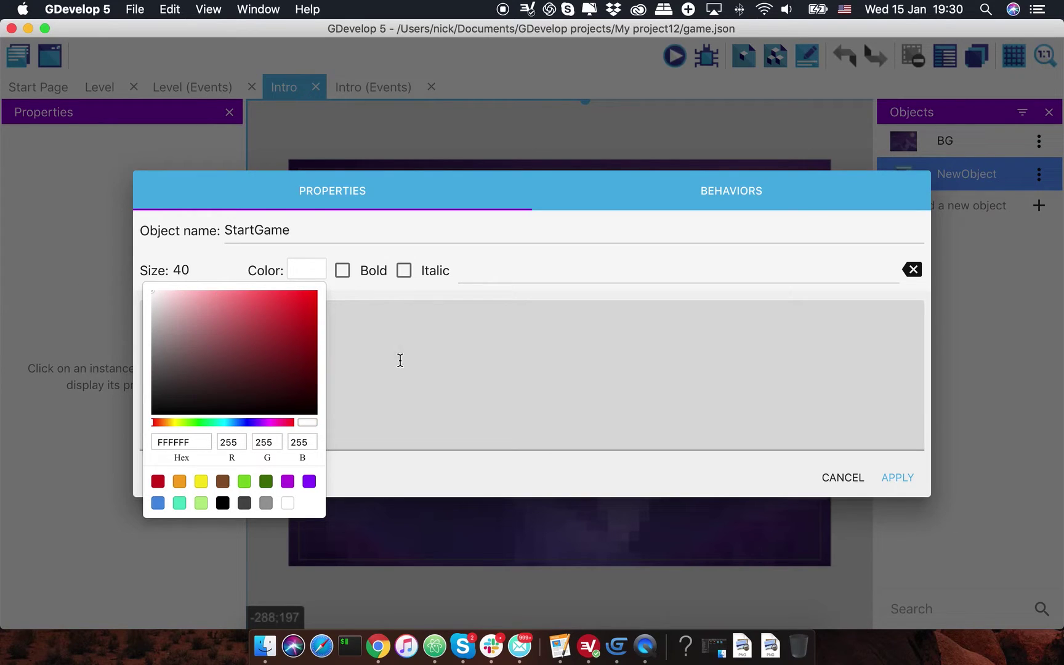
pyautogui.click(793, 450)
# Step: Apply the StartGame text and centre it on the Intro scene's purple background
pyautogui.click(893, 478)
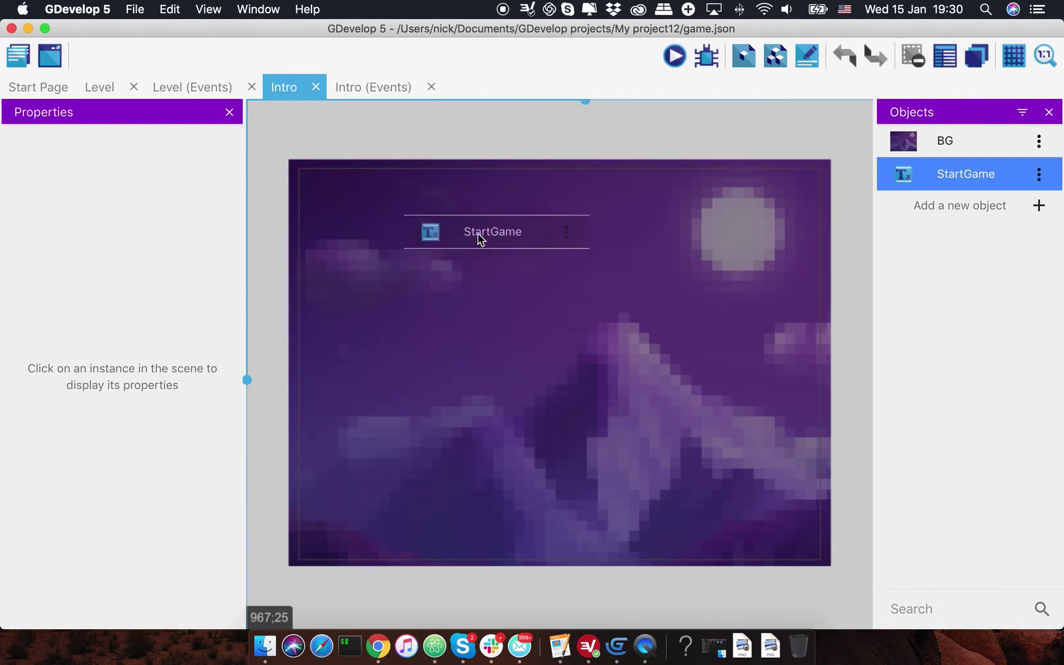
pyautogui.moveTo(963, 174); pyautogui.dragTo(489, 349)
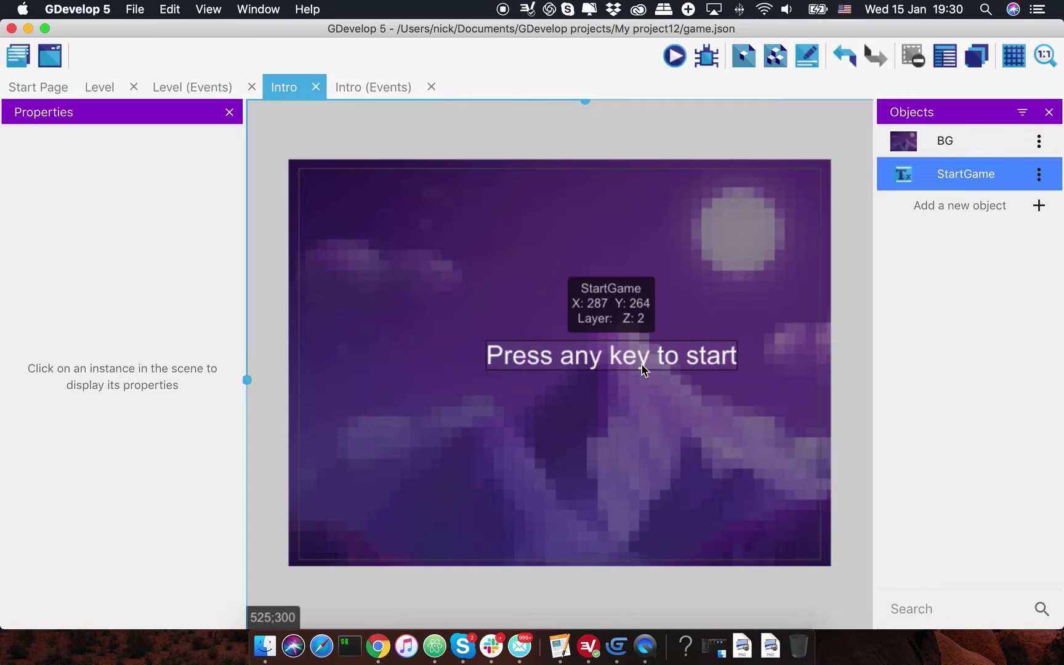
pyautogui.moveTo(642, 369); pyautogui.dragTo(537, 360)
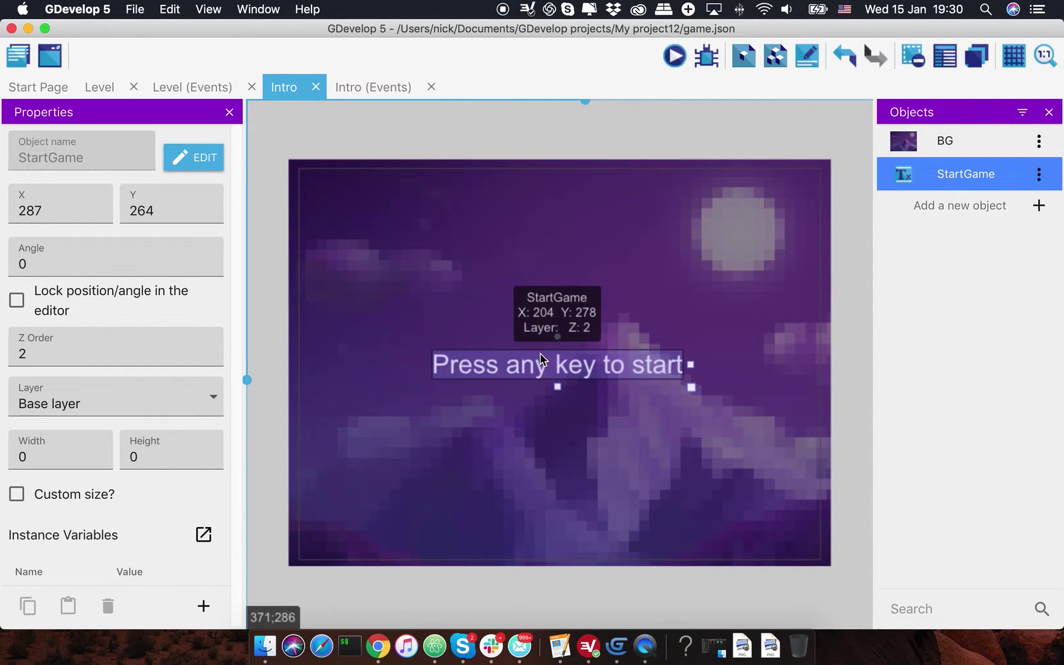
pyautogui.moveTo(536, 359); pyautogui.dragTo(538, 361)
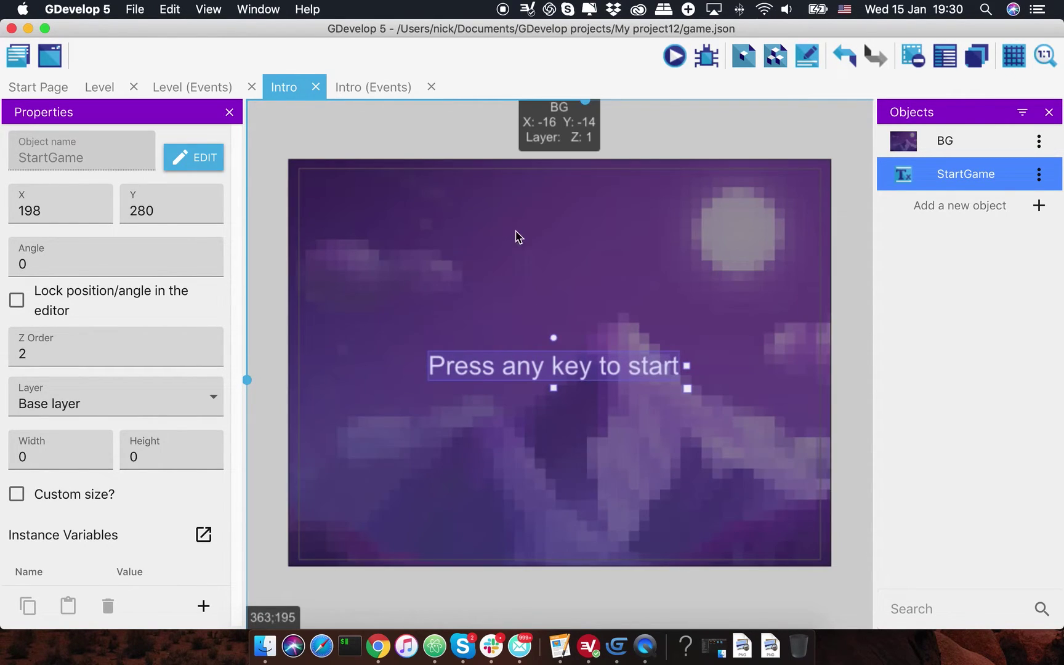
pyautogui.click(433, 143)
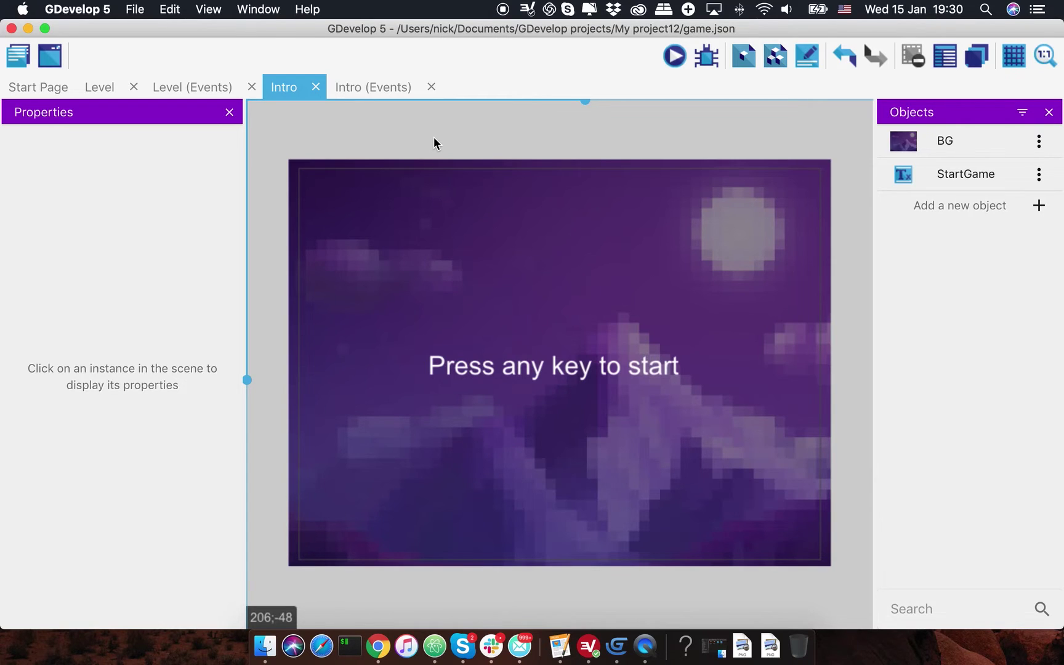
# Step: Add an Intro event with the Keyboard 'Any key pressed' condition
pyautogui.click(391, 87)
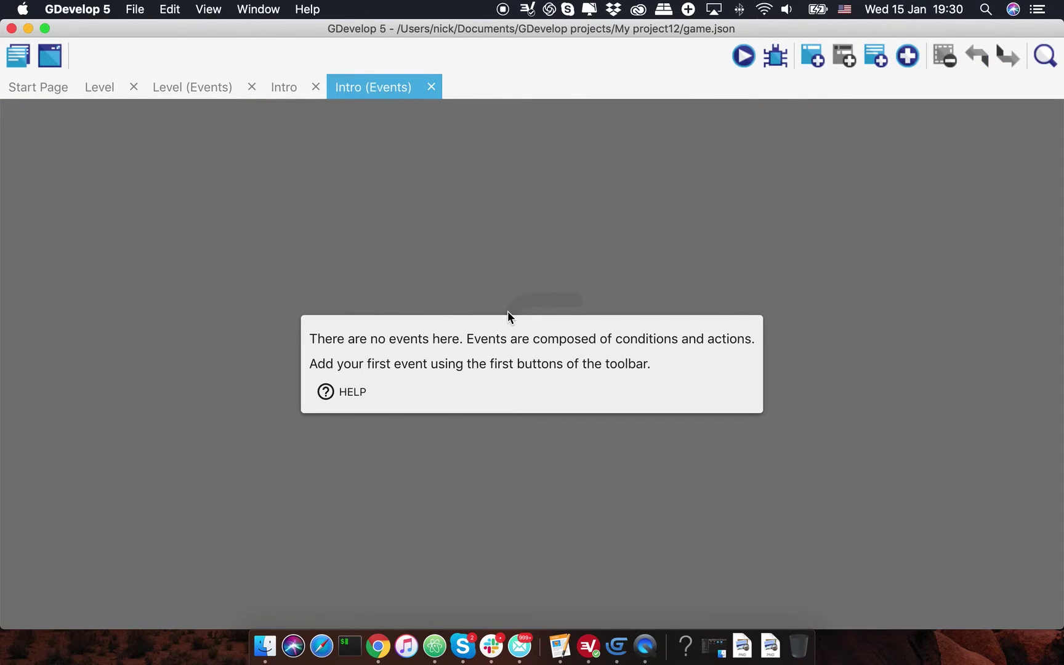
pyautogui.click(814, 56)
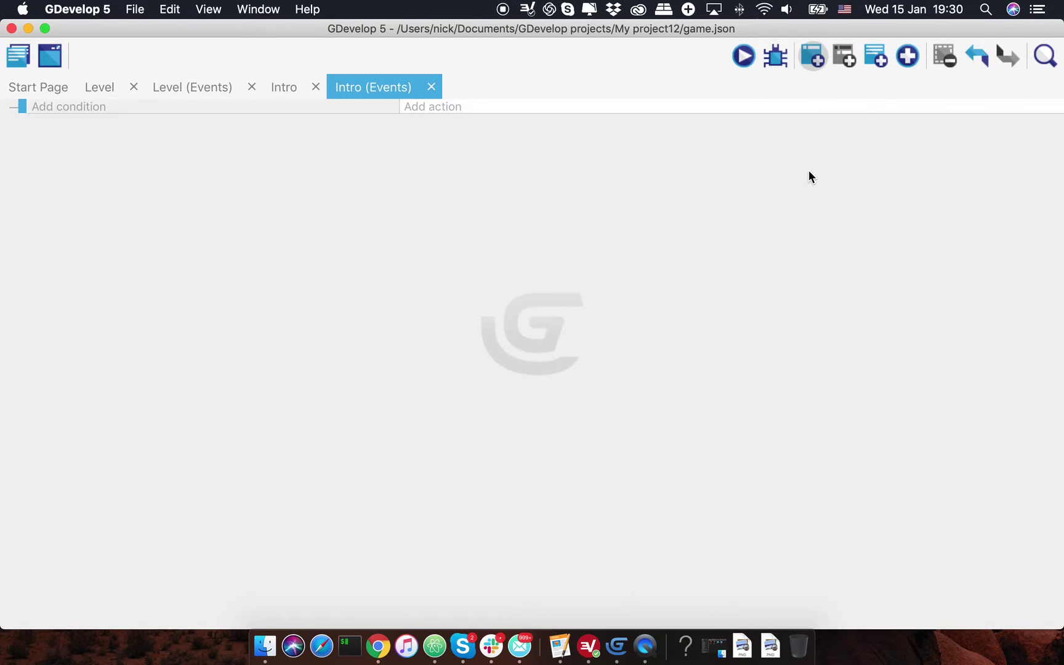
pyautogui.click(86, 107)
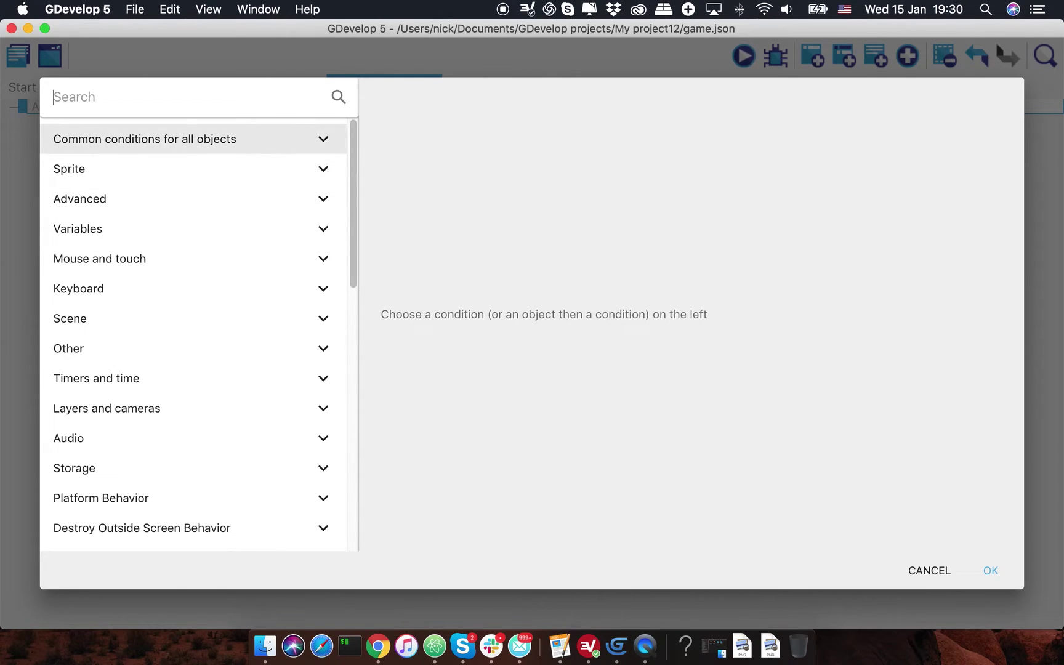
pyautogui.write('any')
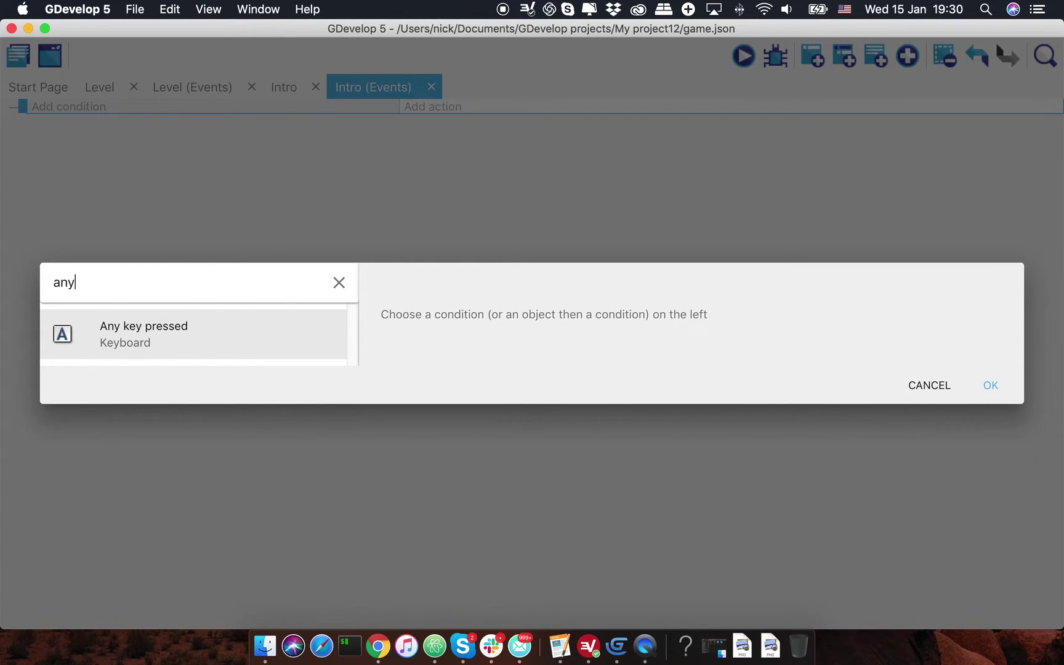
pyautogui.press('BackSpace')
pyautogui.press('BackSpace')
pyautogui.press('BackSpace')
pyautogui.write('key')
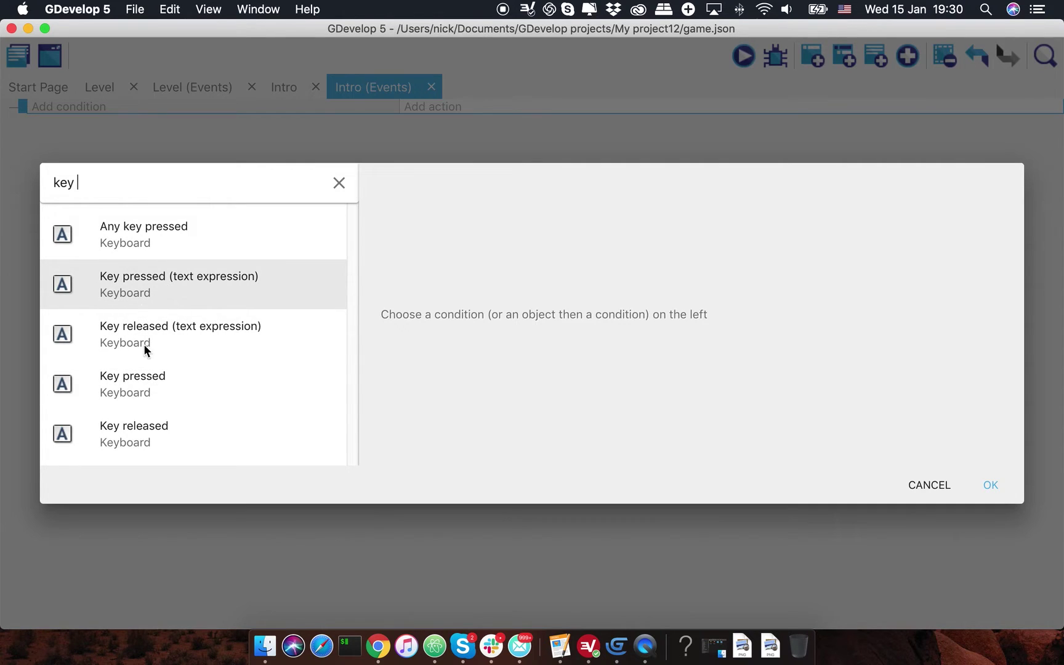
pyautogui.click(150, 380)
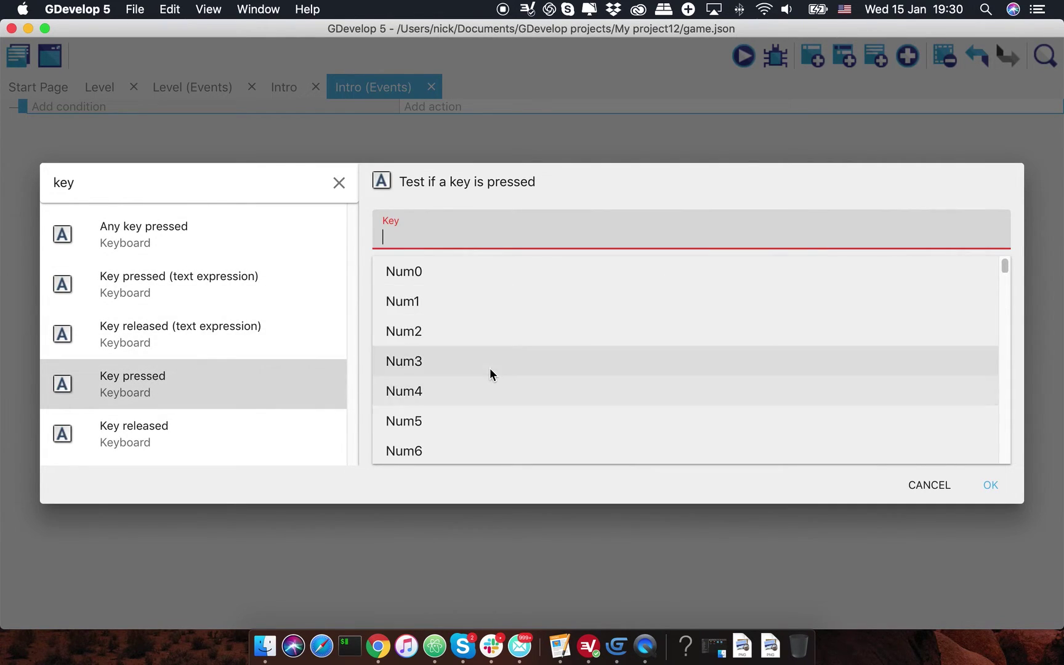
pyautogui.scroll(-5, 490, 367)
pyautogui.scroll(-5, 490, 368)
pyautogui.scroll(-5, 490, 368)
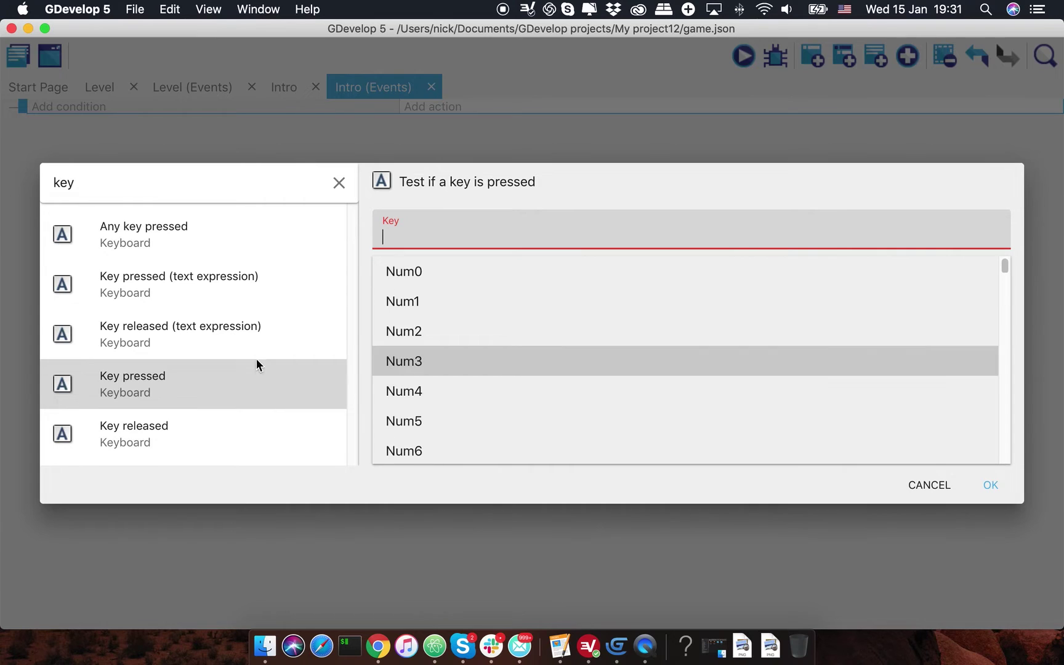
pyautogui.click(152, 230)
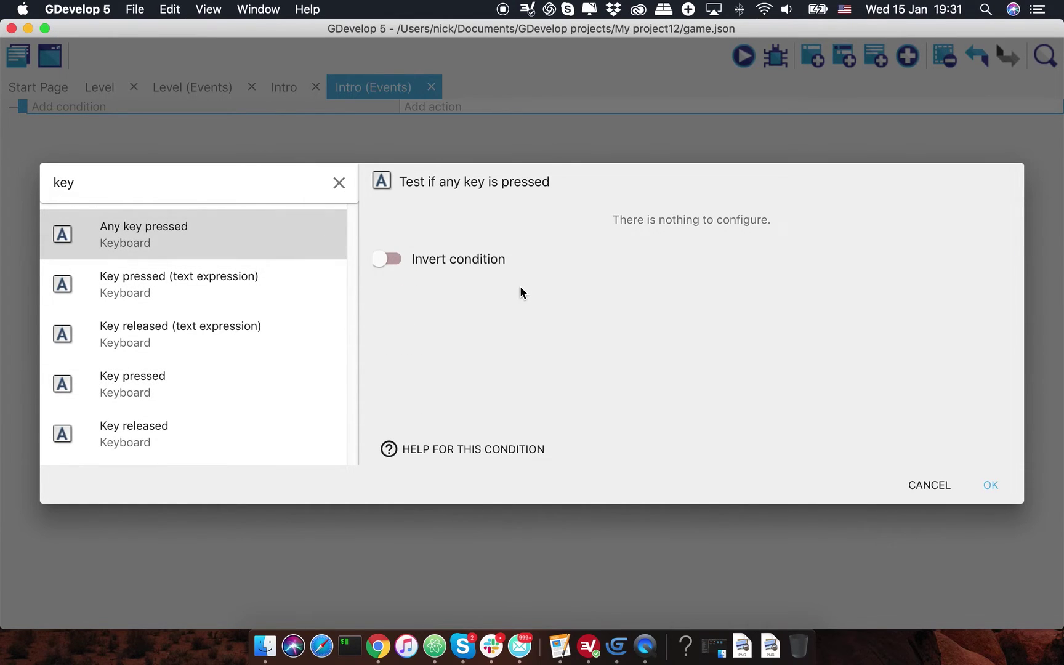
pyautogui.click(991, 484)
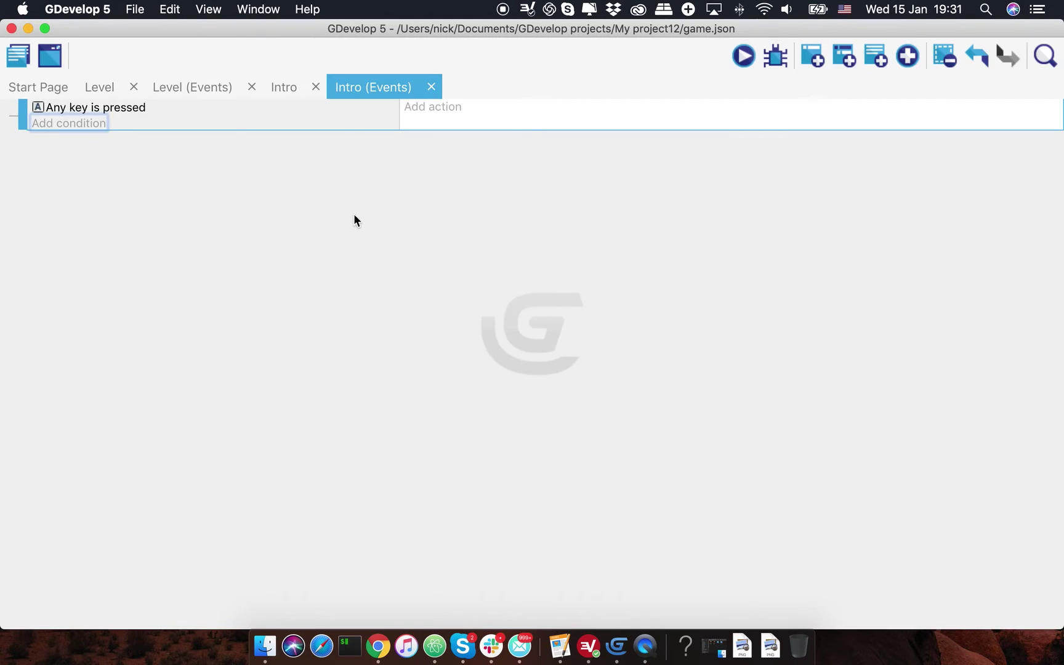
# Step: Add a 'Change the scene' action targeting the Level scene to the any-key event
pyautogui.click(440, 109)
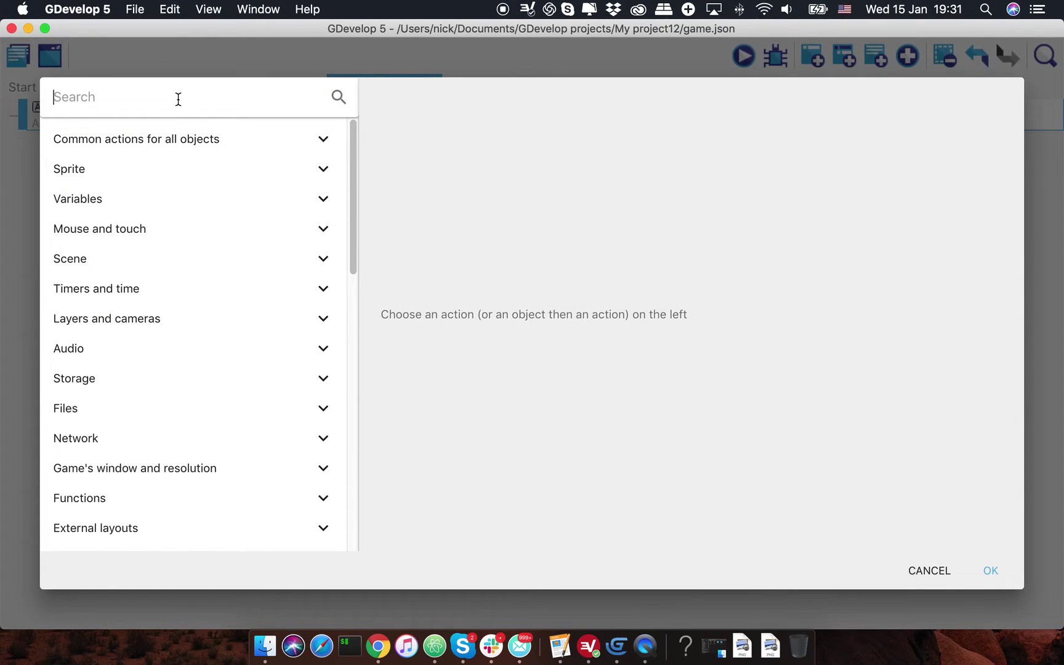
pyautogui.write('s')
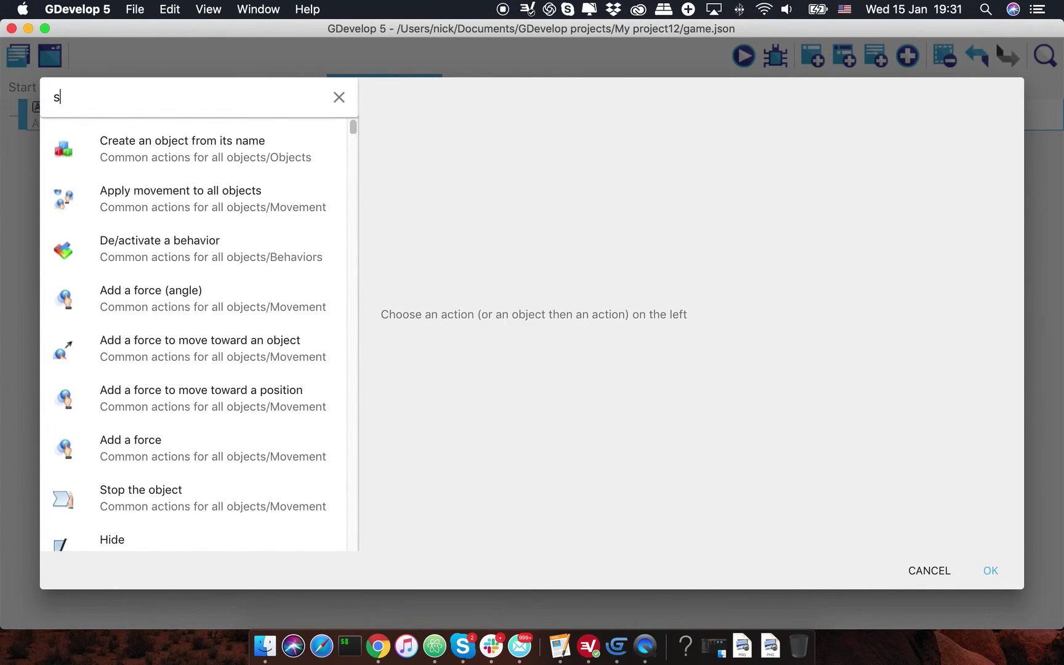
pyautogui.write('cen')
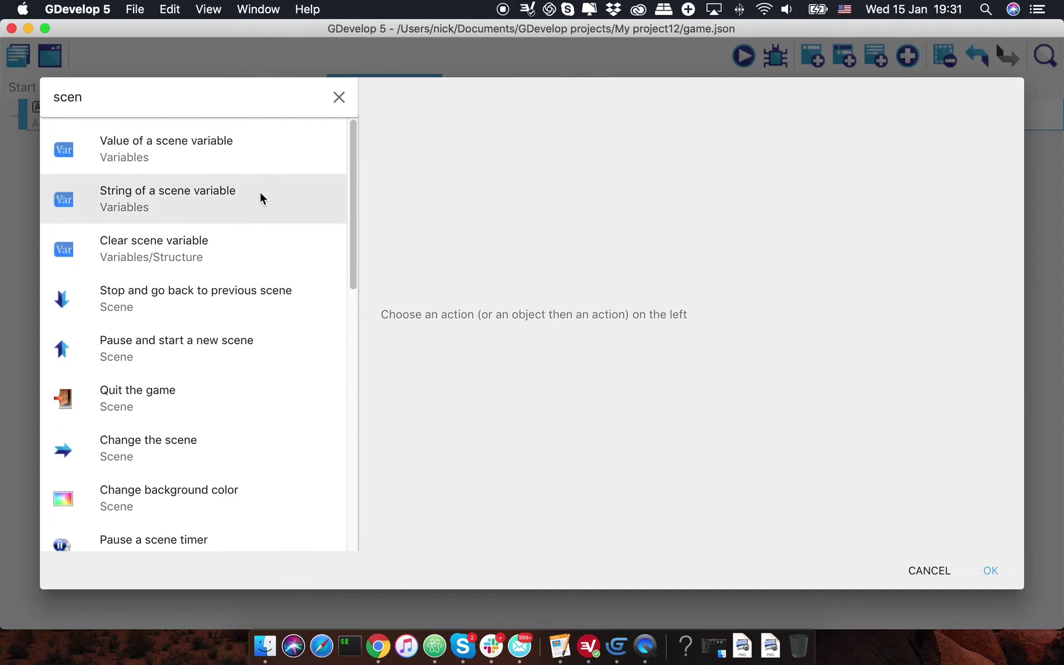
pyautogui.click(153, 448)
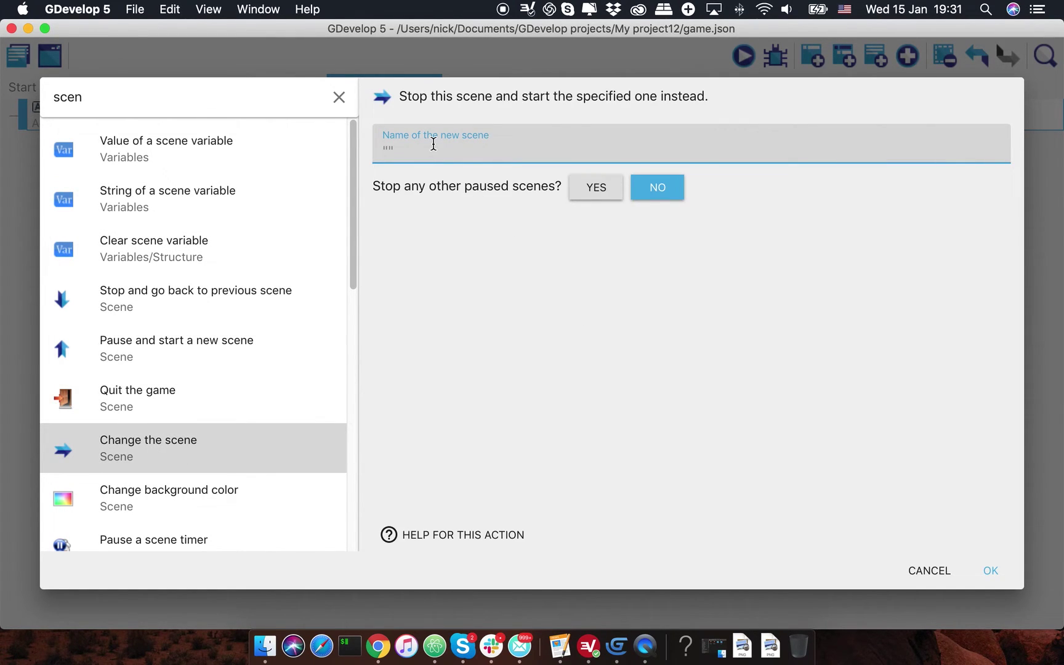
pyautogui.write('Le')
pyautogui.click(552, 190)
pyautogui.click(991, 572)
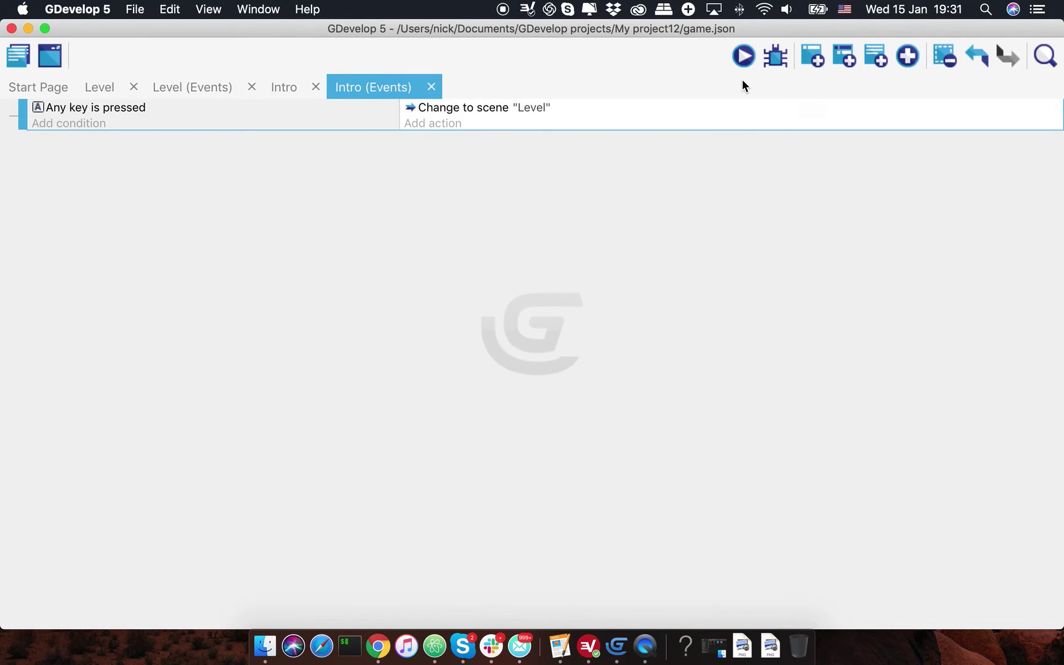
# Step: Preview the game and press Space to confirm it switches from the intro text to Level
pyautogui.click(743, 61)
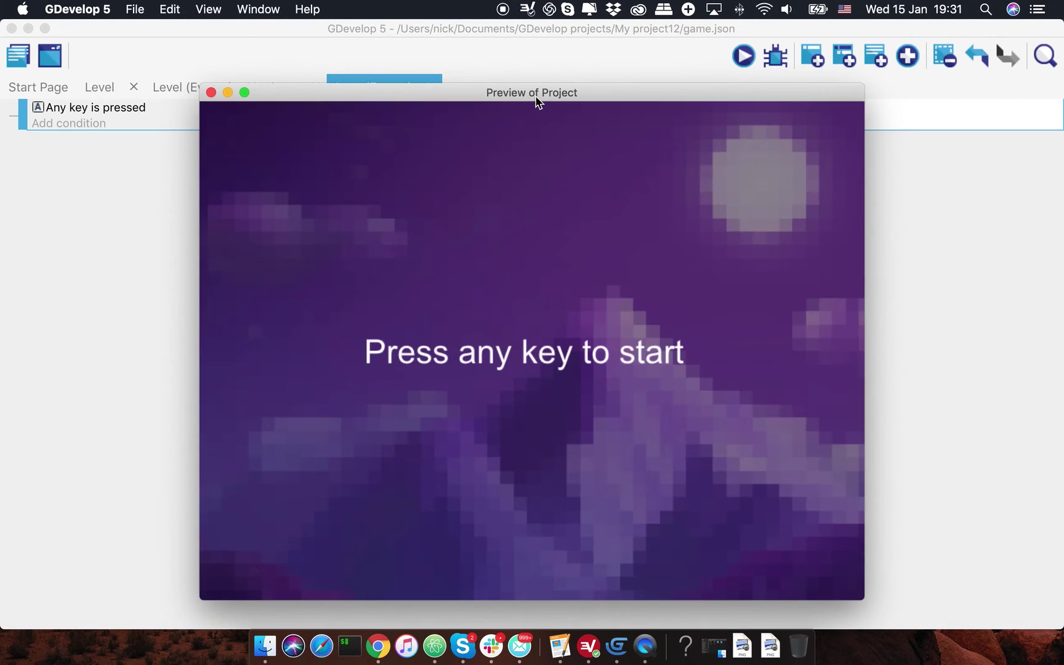
pyautogui.moveTo(537, 100); pyautogui.dragTo(528, 88)
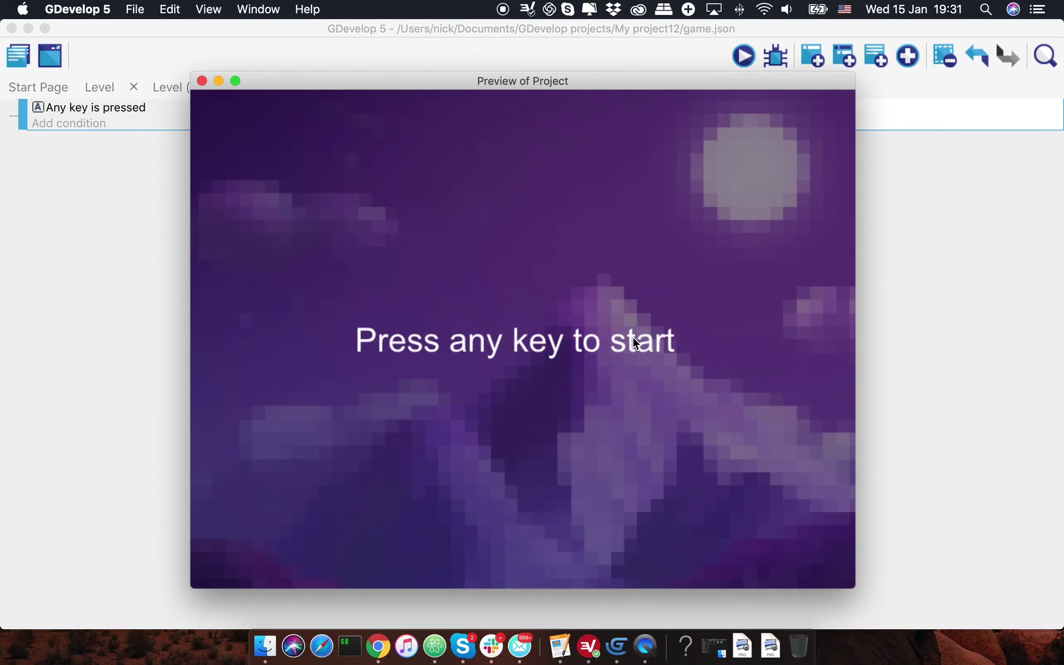
pyautogui.press('space')
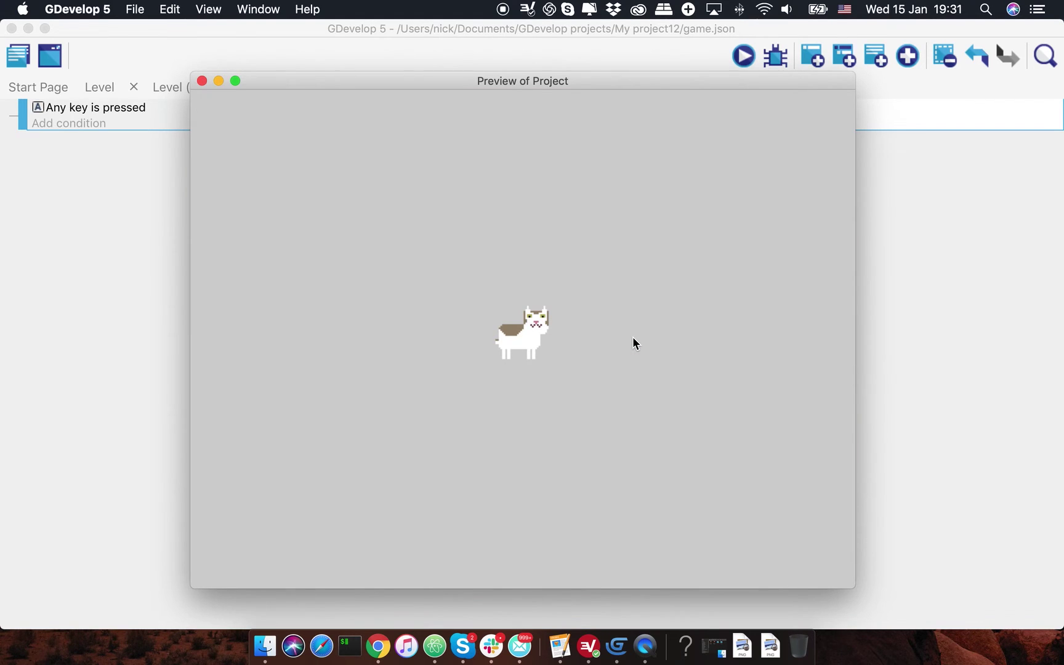
pyautogui.moveTo(544, 80); pyautogui.dragTo(536, 83)
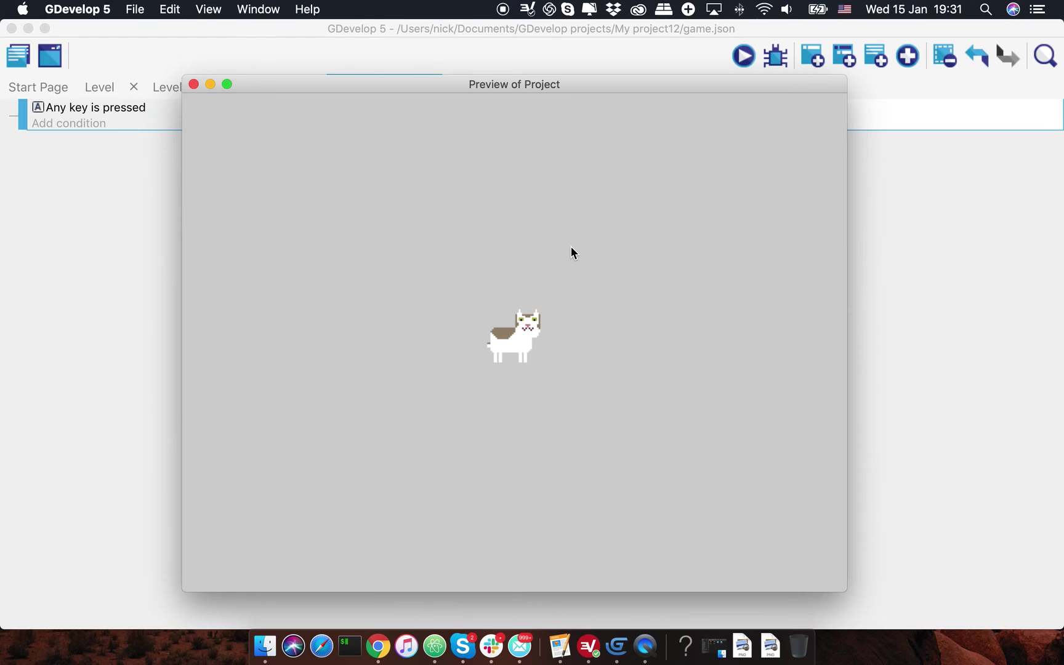
pyautogui.moveTo(510, 81); pyautogui.dragTo(510, 61)
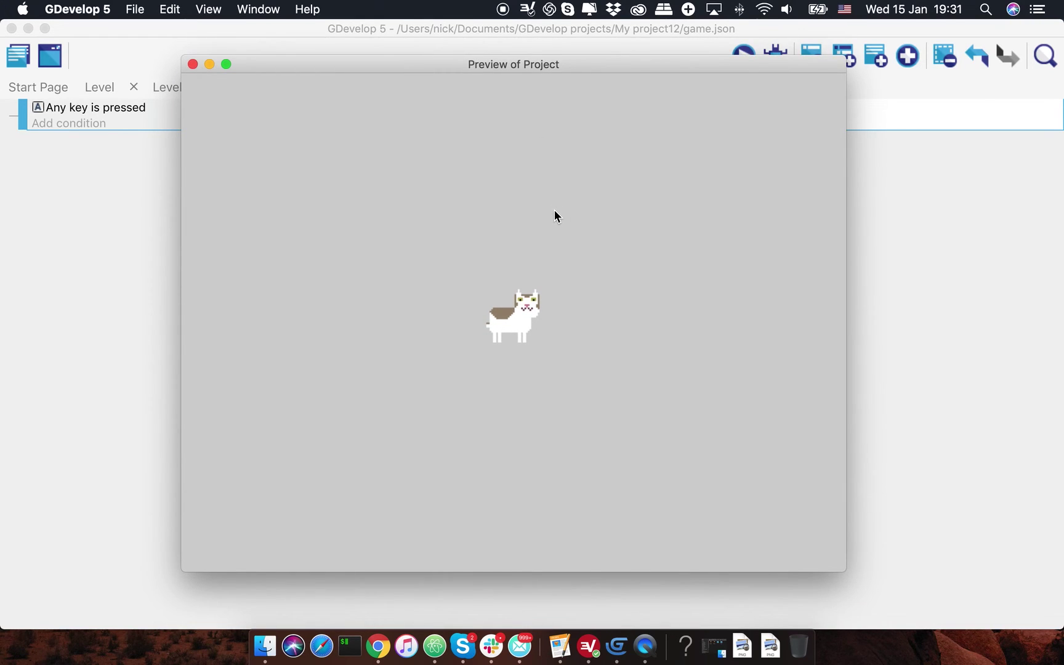